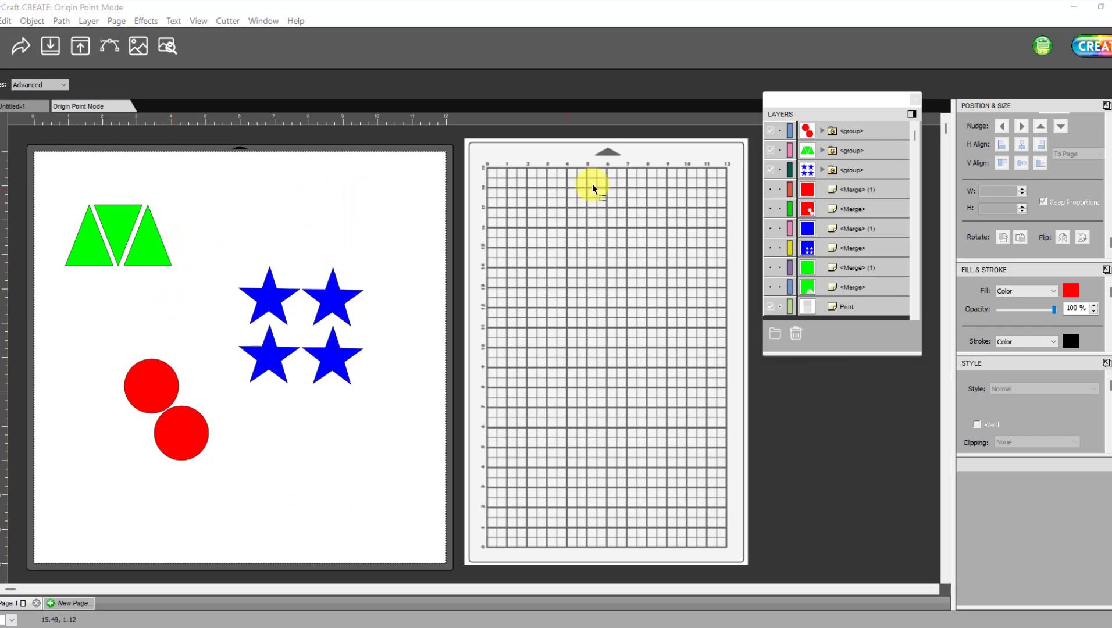
# Show the solid green sheet on the mat and hide the blue stars and red circles on the page
pyautogui.click(772, 269)
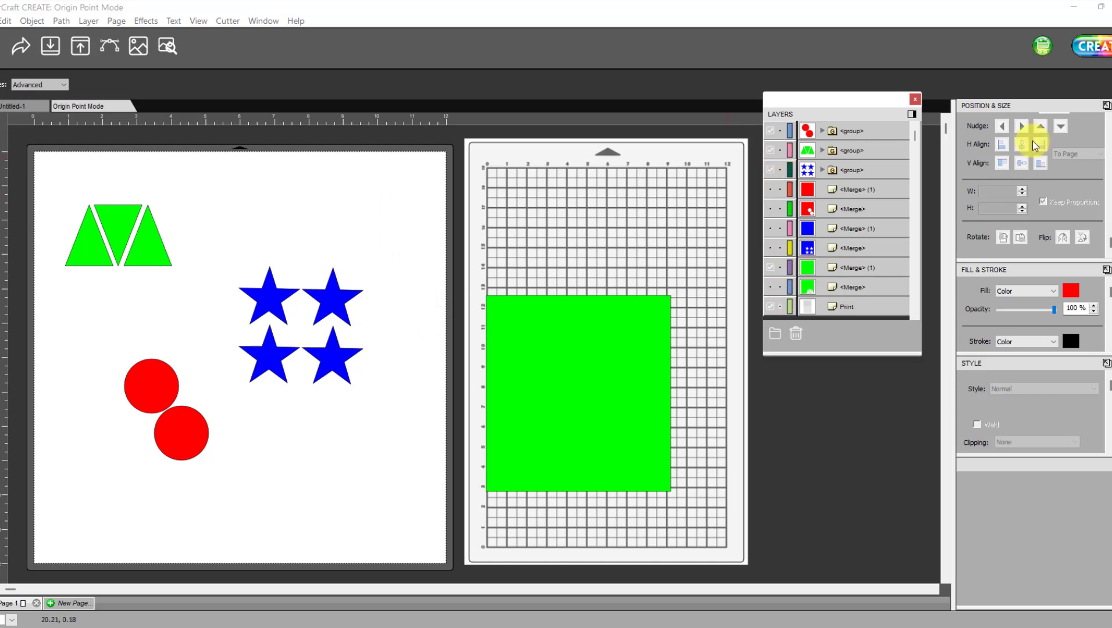
pyautogui.click(771, 170)
pyautogui.click(770, 131)
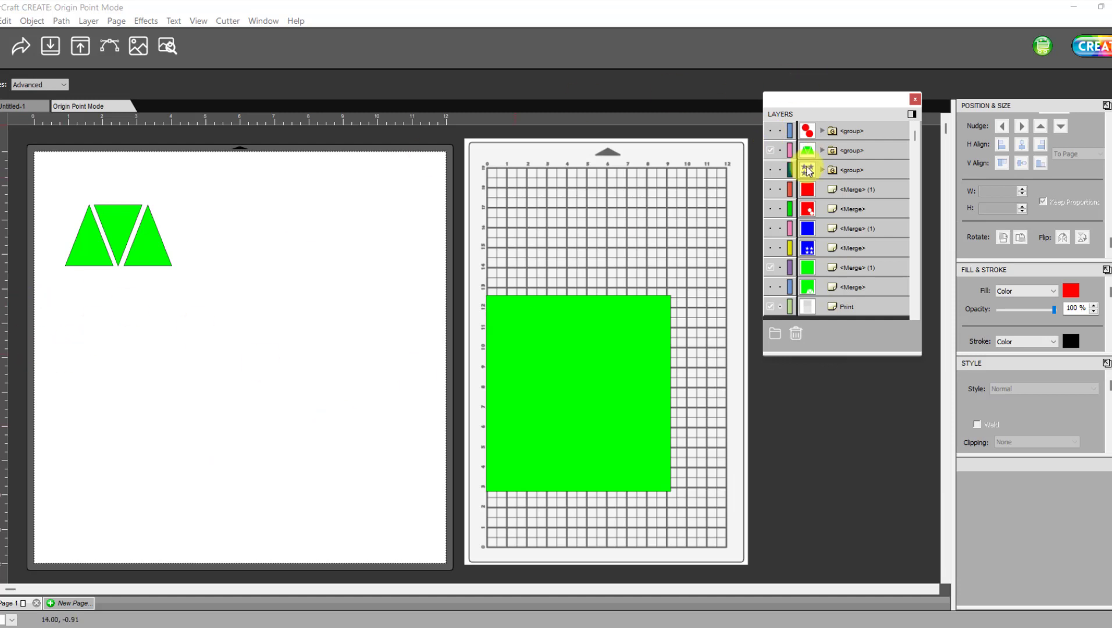
# Open the cut settings and preview the green triangles' placement with the WYSIWYG cut mode
pyautogui.click(1104, 48)
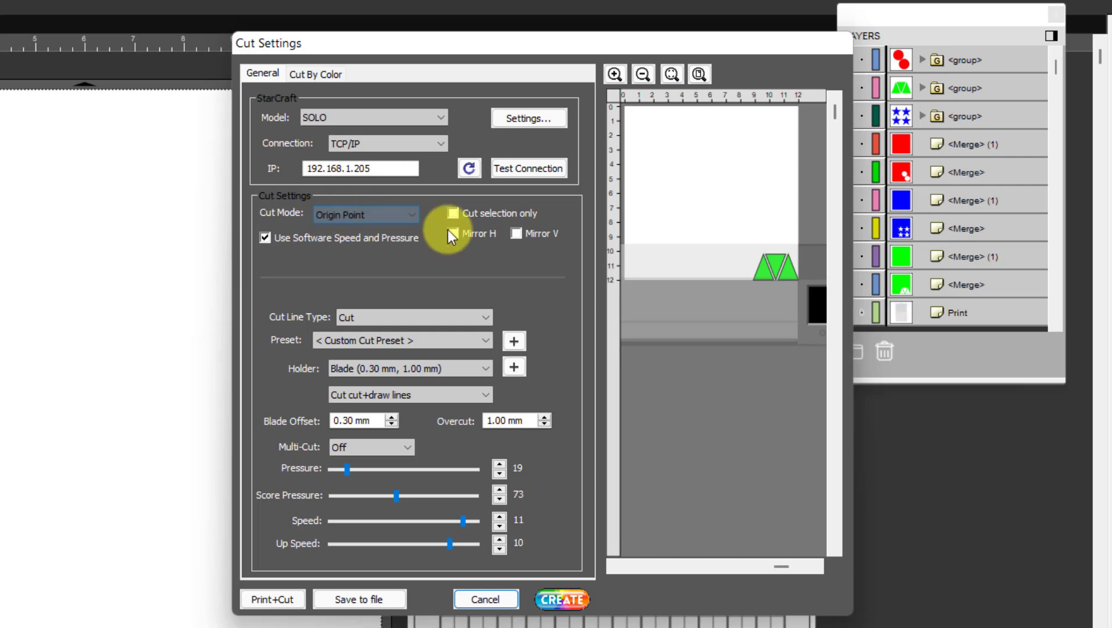
pyautogui.click(414, 215)
pyautogui.click(349, 230)
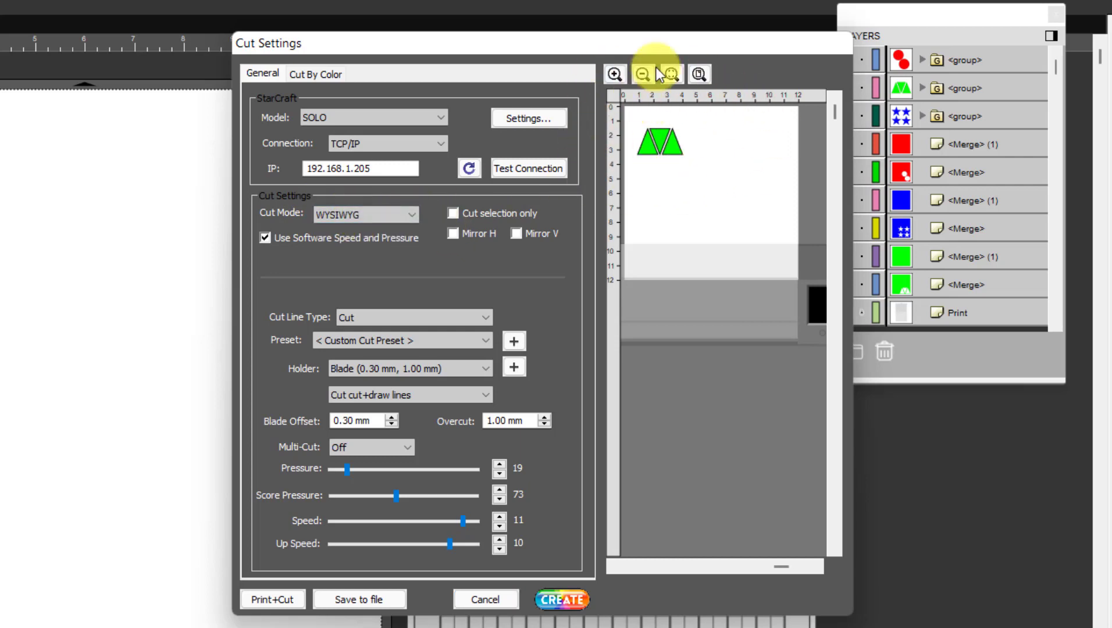
pyautogui.click(643, 74)
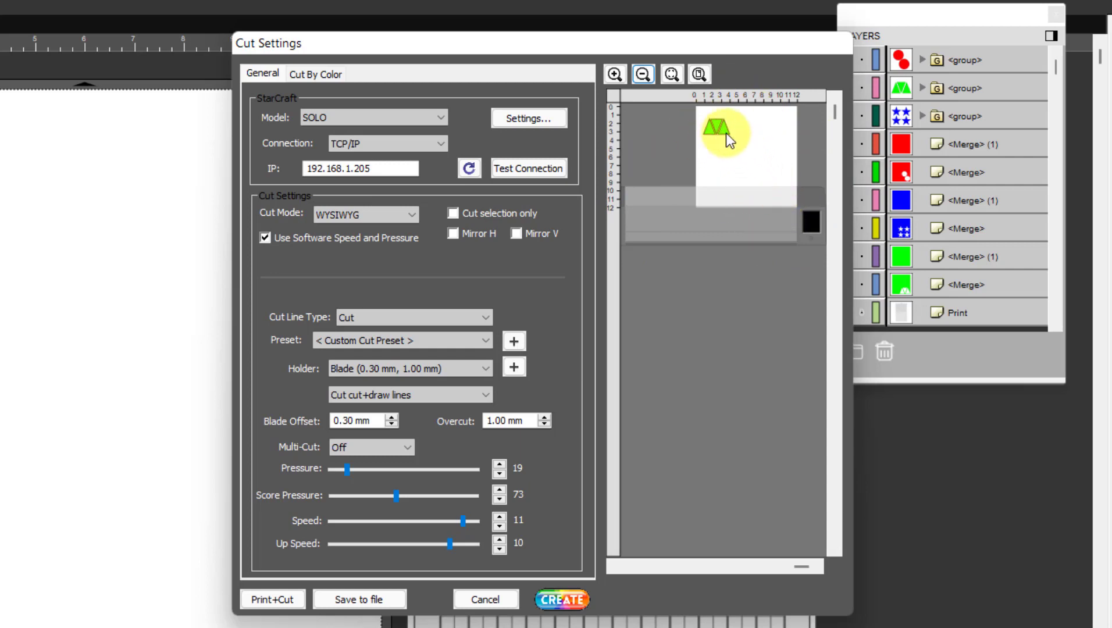
# Set the cut mode to Origin Point and leave the cut settings without cutting
pyautogui.click(410, 217)
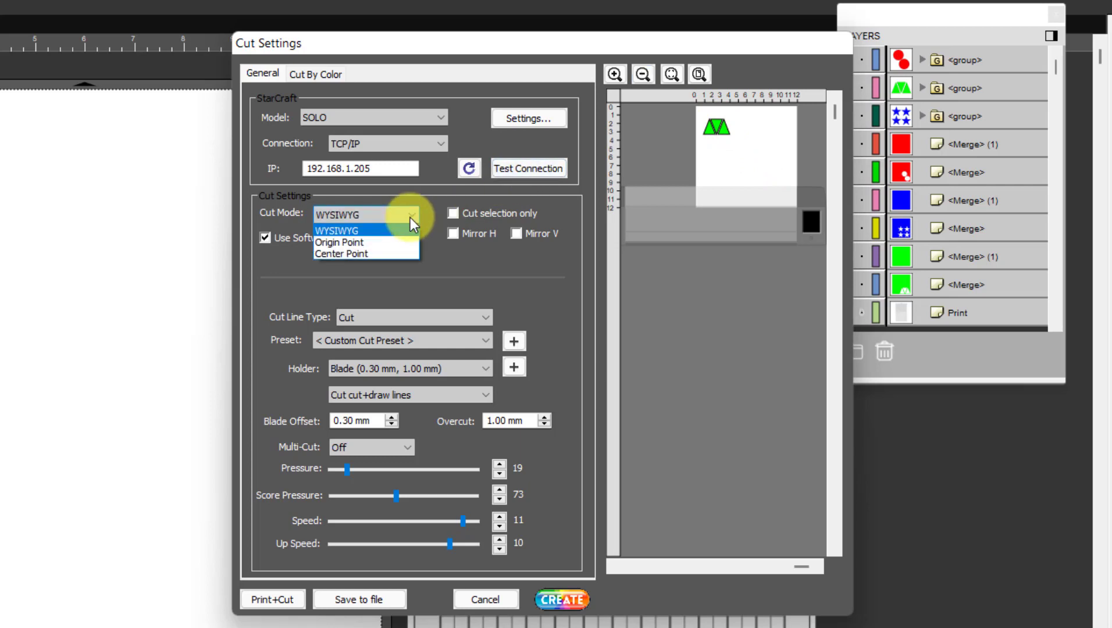
pyautogui.click(396, 236)
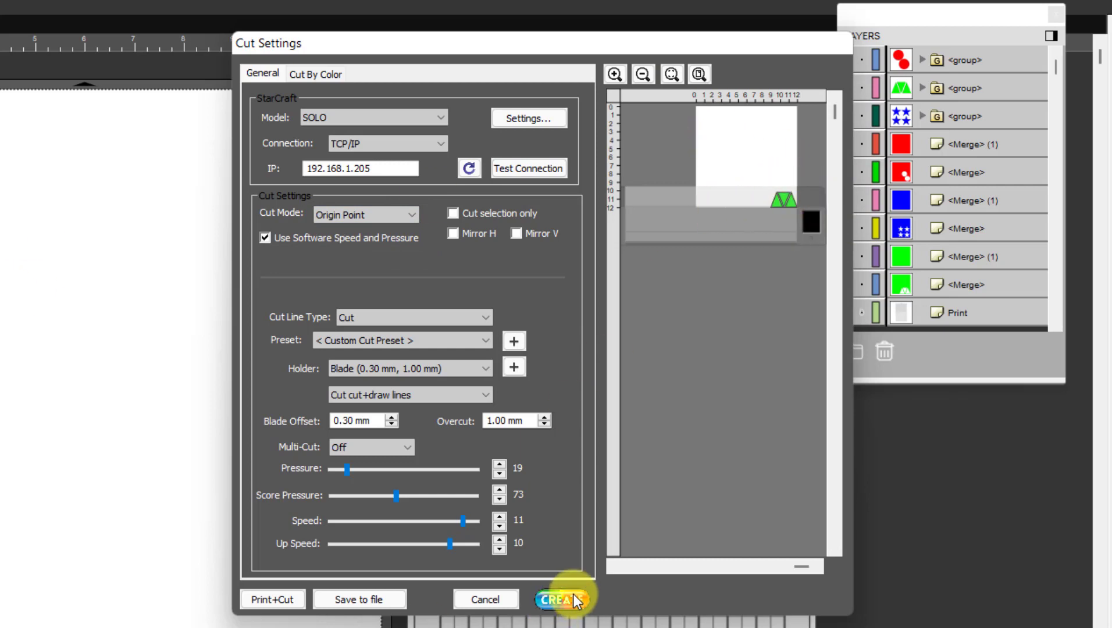
pyautogui.click(478, 602)
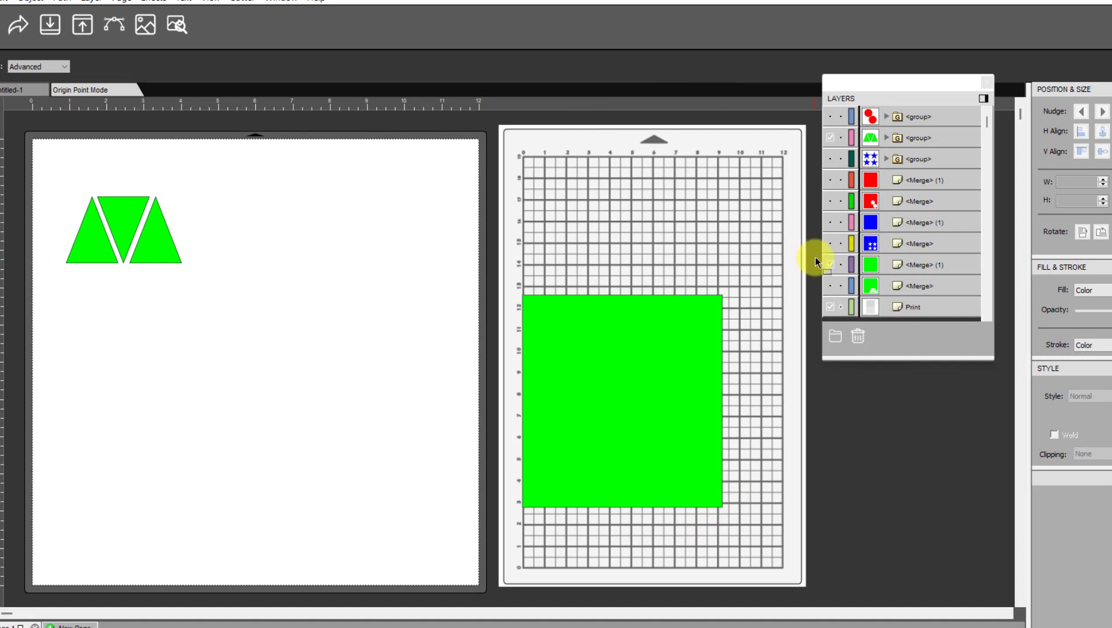
# Swap the solid green sheet on the mat for the one with triangle cut-outs, and select the triangle group on the page
pyautogui.click(830, 284)
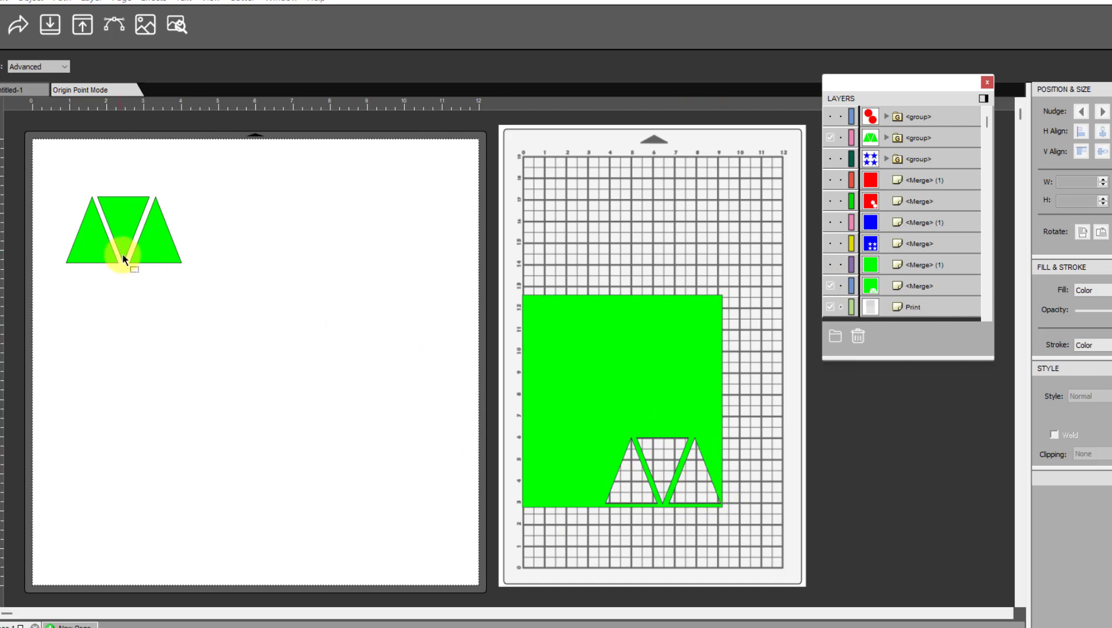
pyautogui.moveTo(38, 153); pyautogui.dragTo(338, 424)
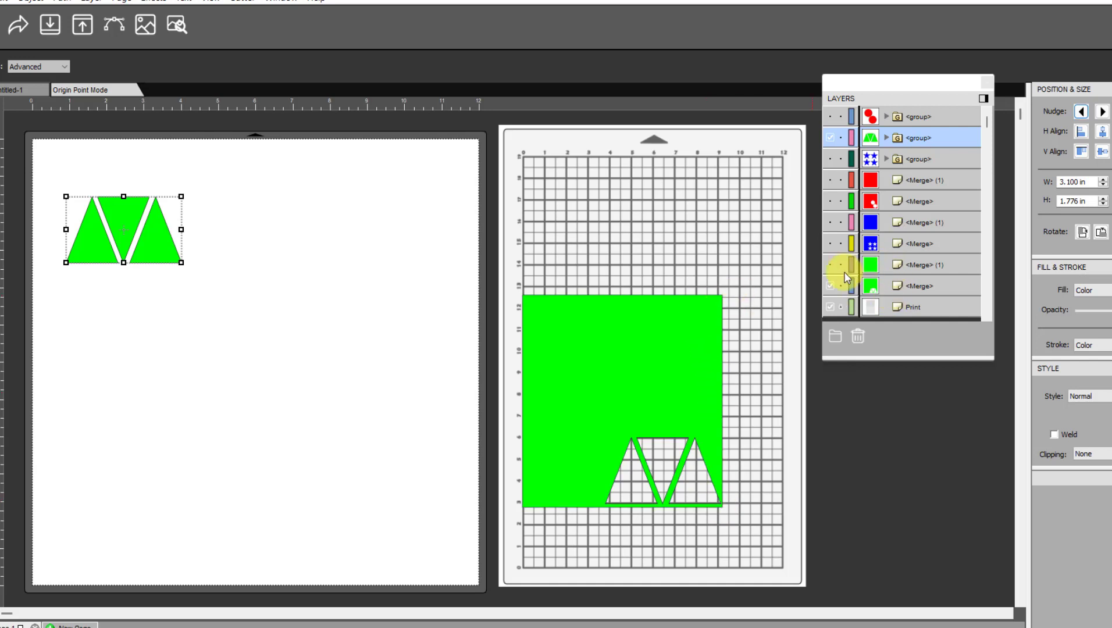
# Replace the green sheet on the mat with the solid blue sheet, and show only the blue stars on the page
pyautogui.click(830, 221)
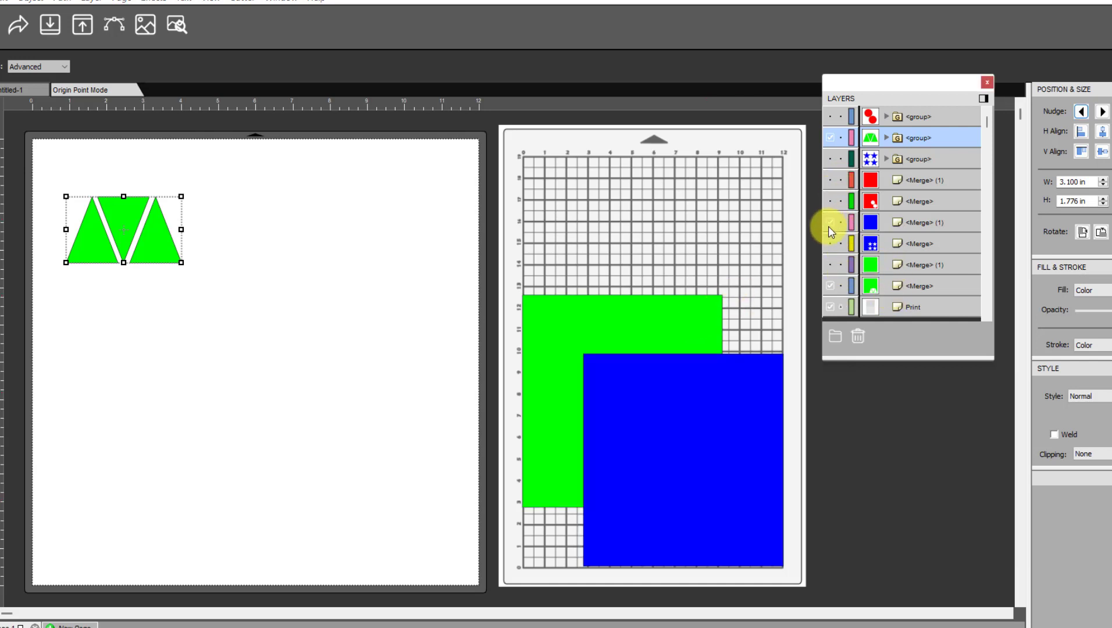
pyautogui.click(829, 285)
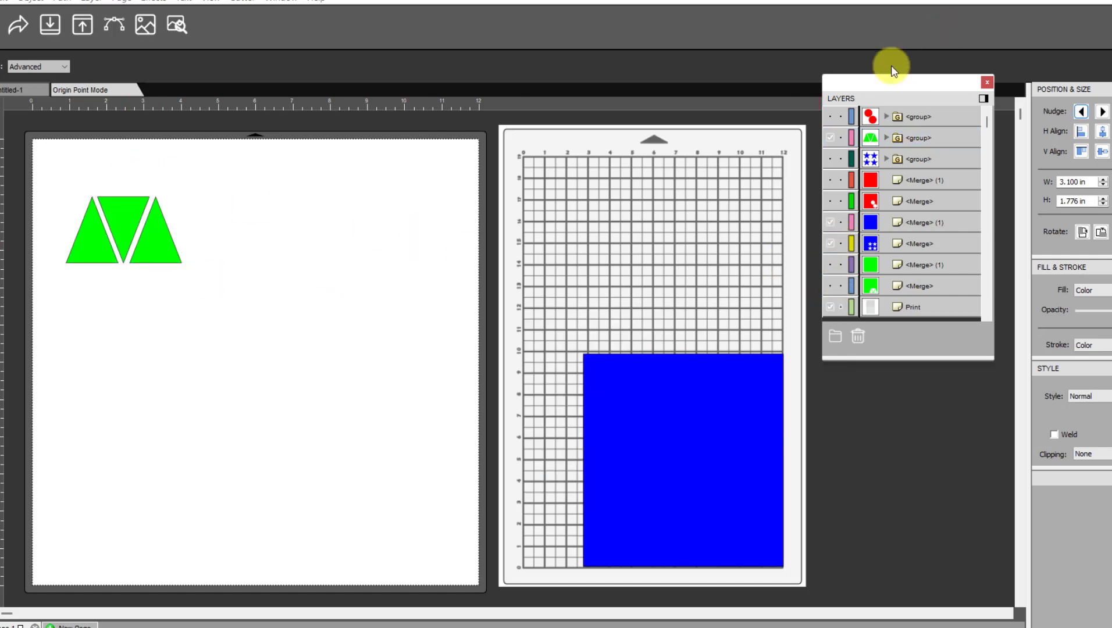
pyautogui.click(830, 159)
pyautogui.click(829, 137)
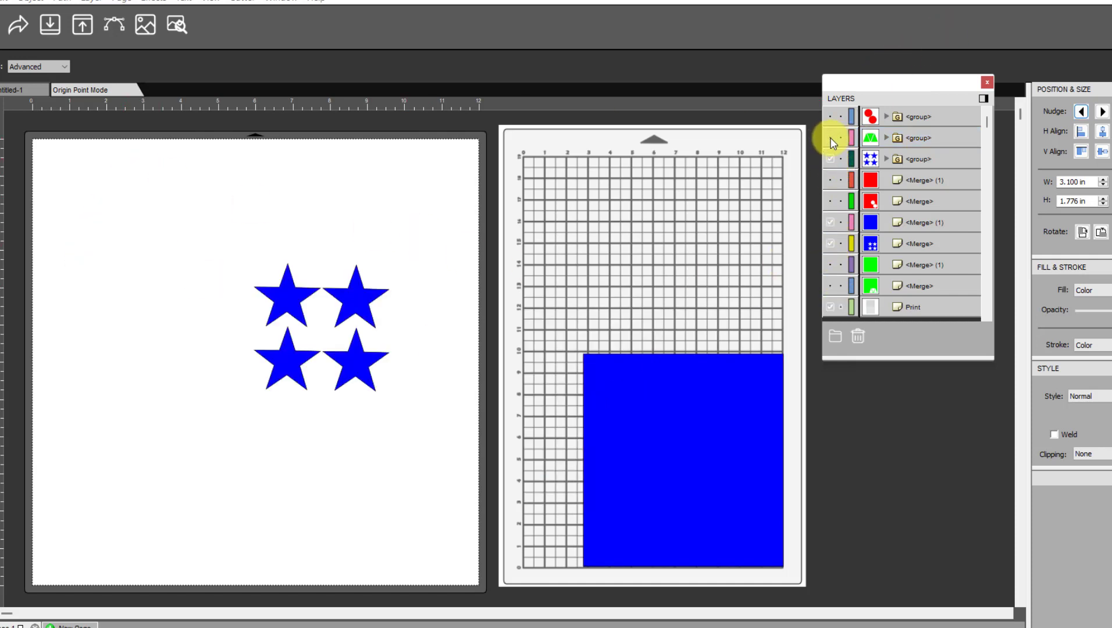
# Check the stars' Origin Point placement in the cut preview, and hide the solid blue sheet to expose the star cut-outs, selecting the star group
pyautogui.click(1, 24)
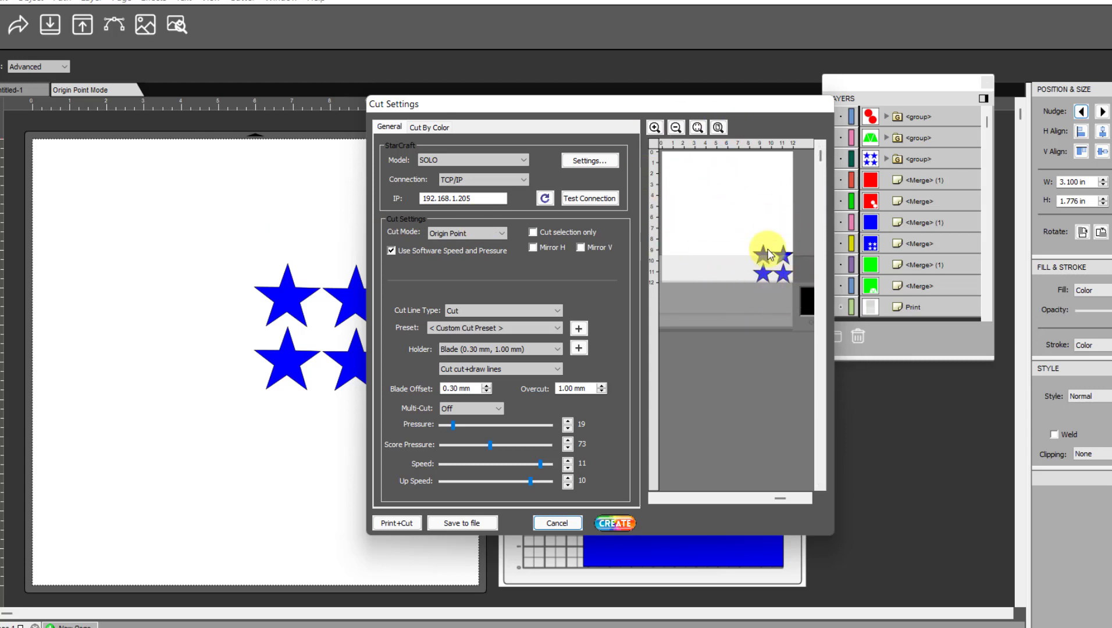
pyautogui.click(557, 522)
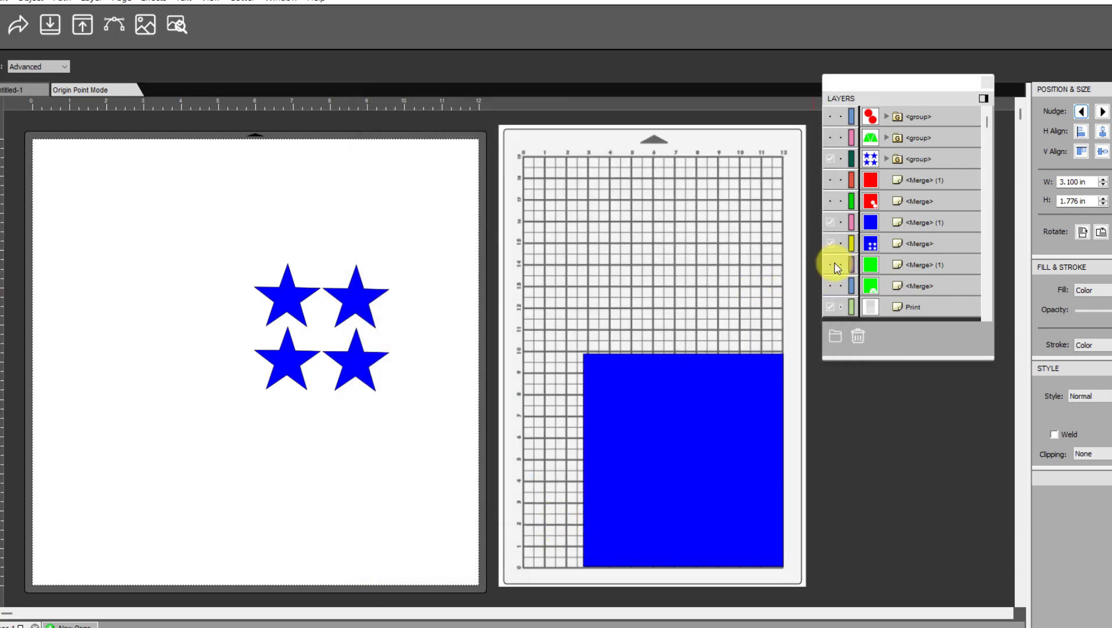
pyautogui.click(831, 243)
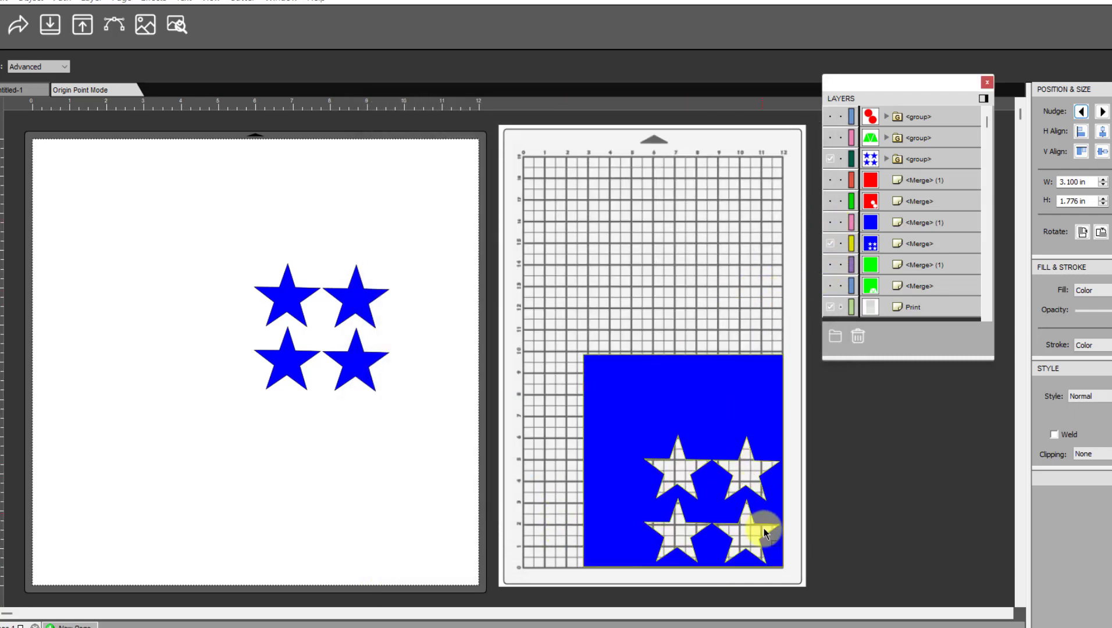
pyautogui.moveTo(200, 223); pyautogui.dragTo(400, 410)
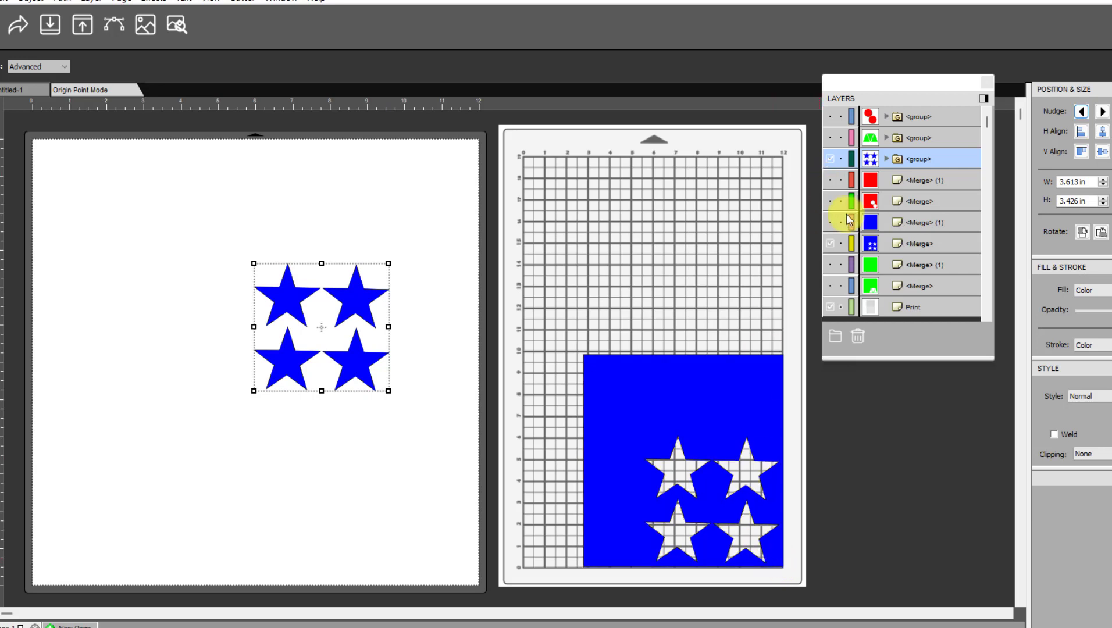
# Replace the blue sheet on the mat with the solid red sheet, and show only the red circles on the page
pyautogui.click(831, 180)
pyautogui.click(830, 201)
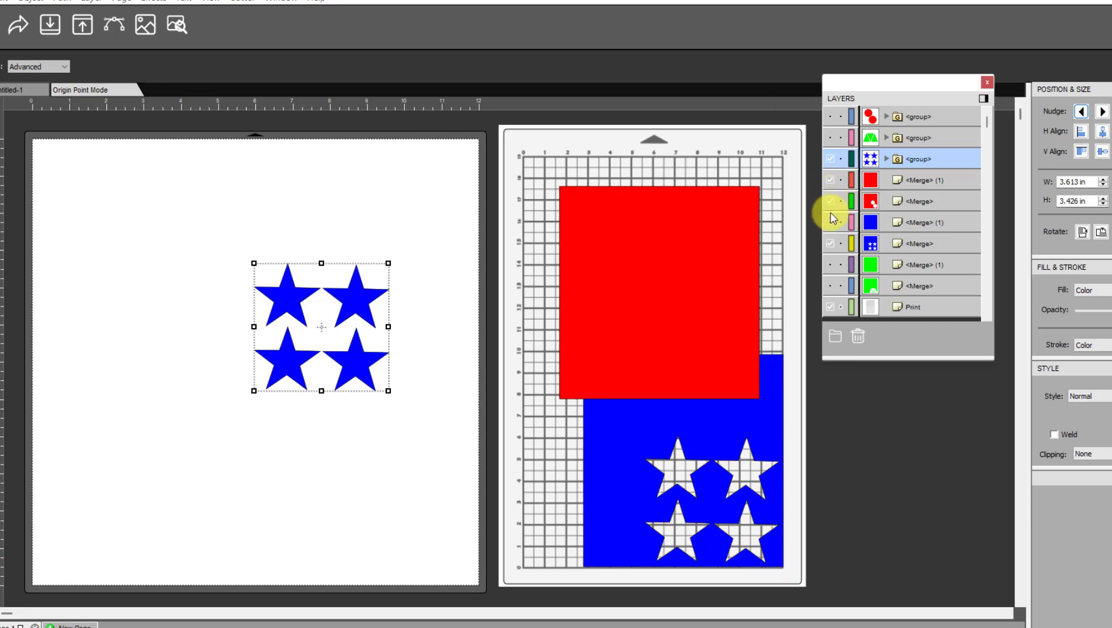
pyautogui.click(832, 244)
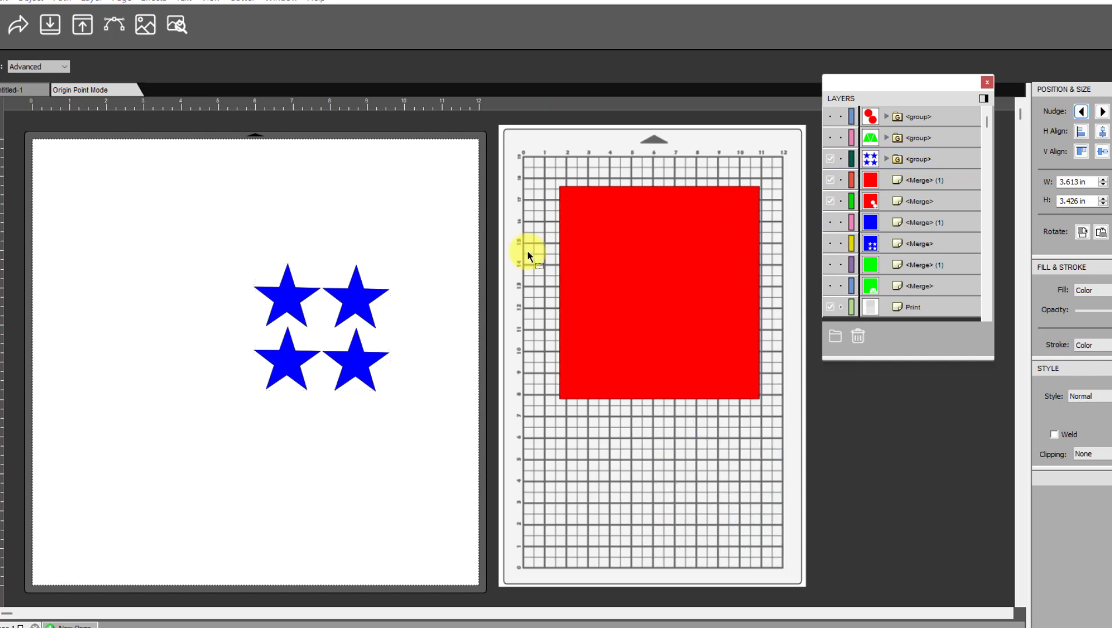
pyautogui.click(829, 116)
pyautogui.click(829, 158)
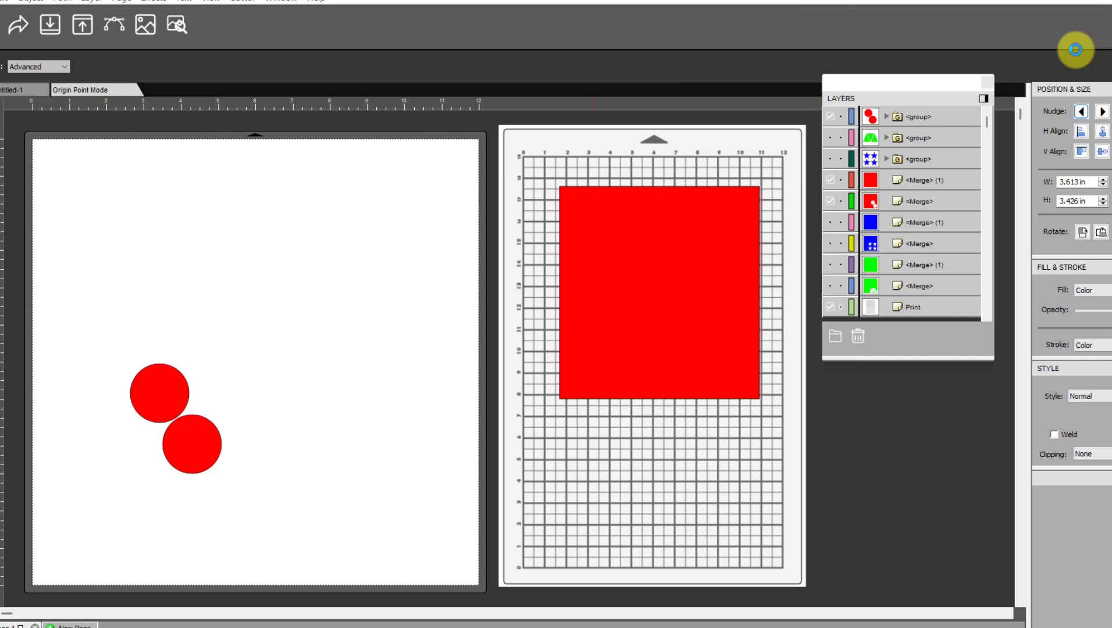
# Check the circles' Origin Point placement in the cut preview, and hide the solid red sheet to expose the circle cut-outs, selecting the circle group
pyautogui.click(1075, 49)
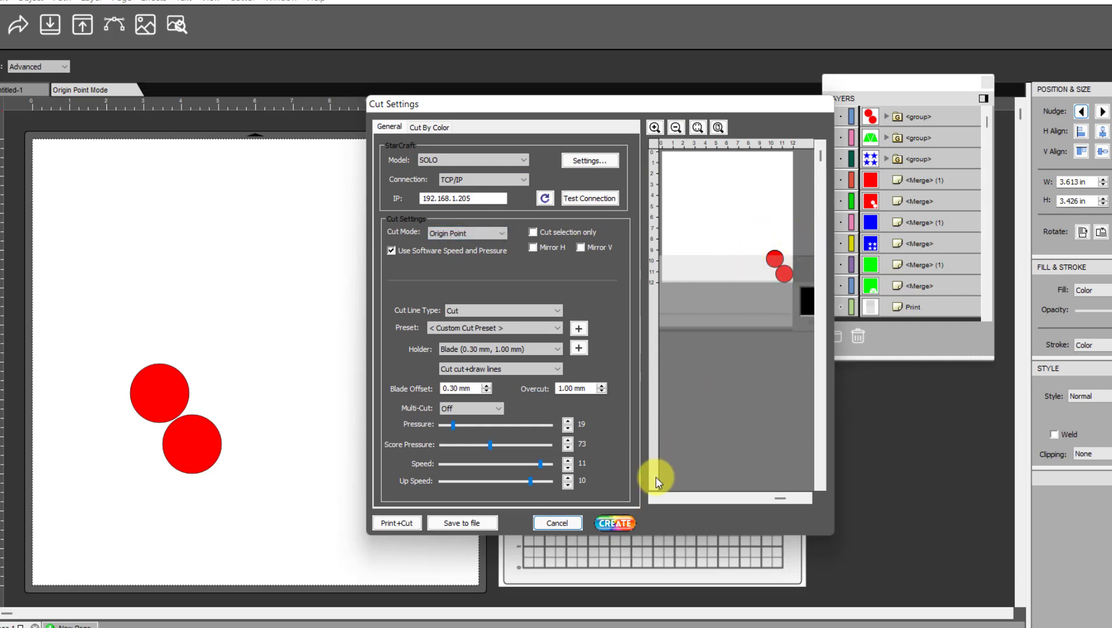
pyautogui.click(574, 525)
pyautogui.click(831, 180)
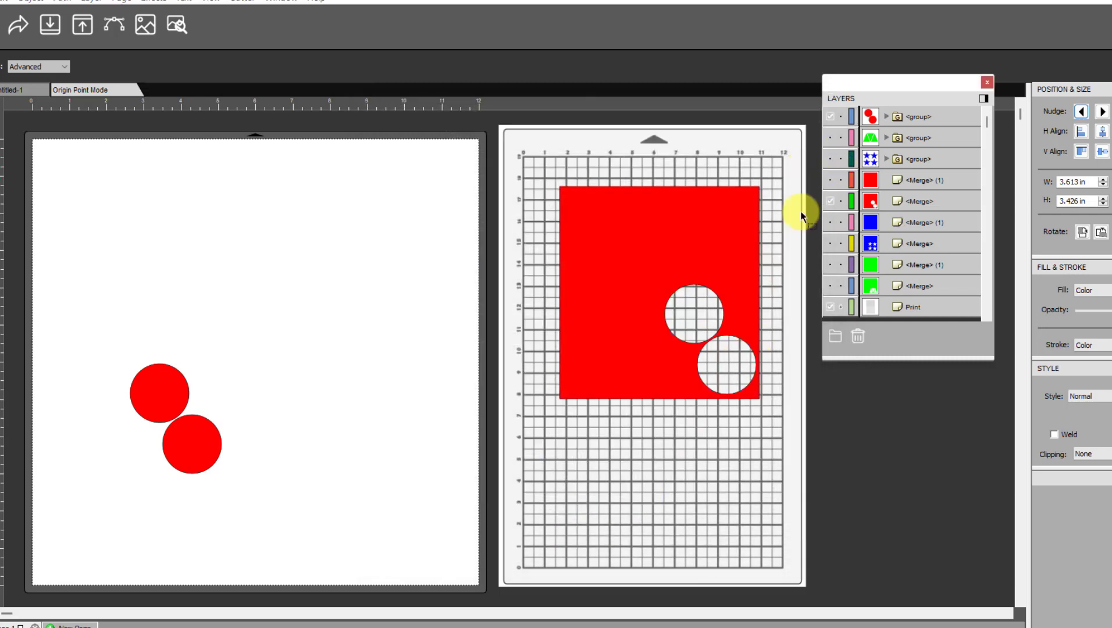
pyautogui.moveTo(54, 333); pyautogui.dragTo(285, 550)
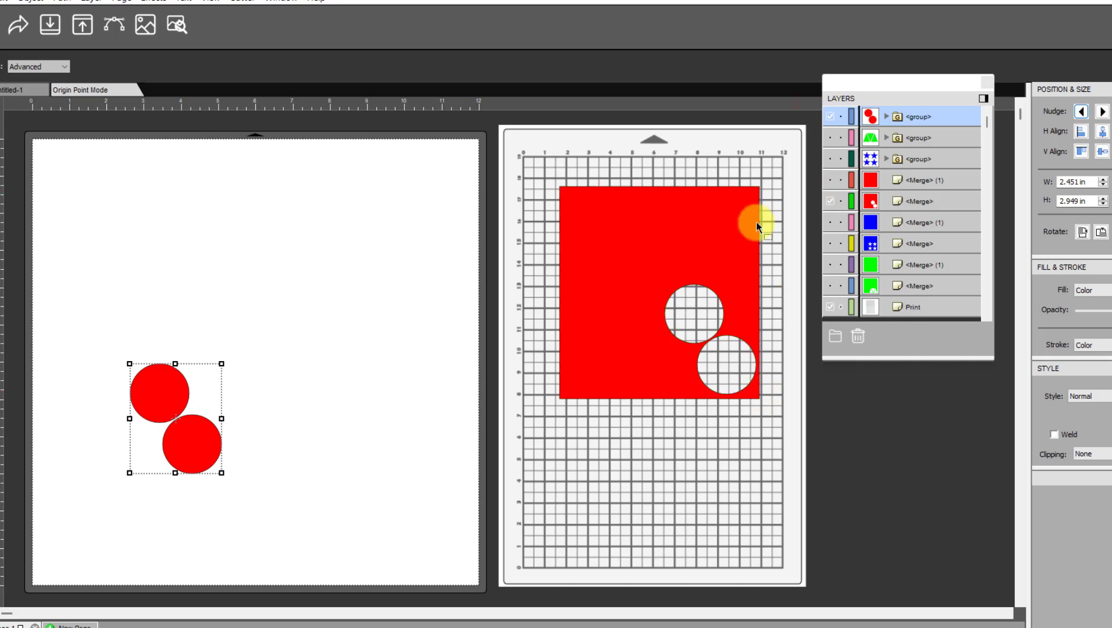
# Show the triangles and stars alongside the circles, restore the solid red sheet on the mat, and clear the selection
pyautogui.click(830, 138)
pyautogui.click(830, 159)
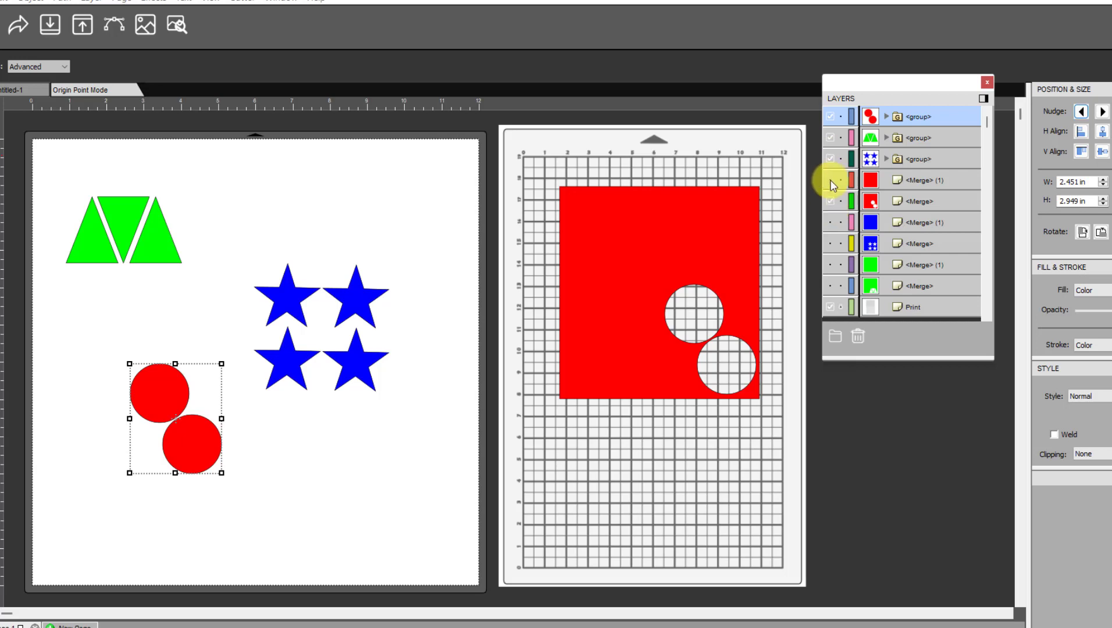
pyautogui.click(830, 180)
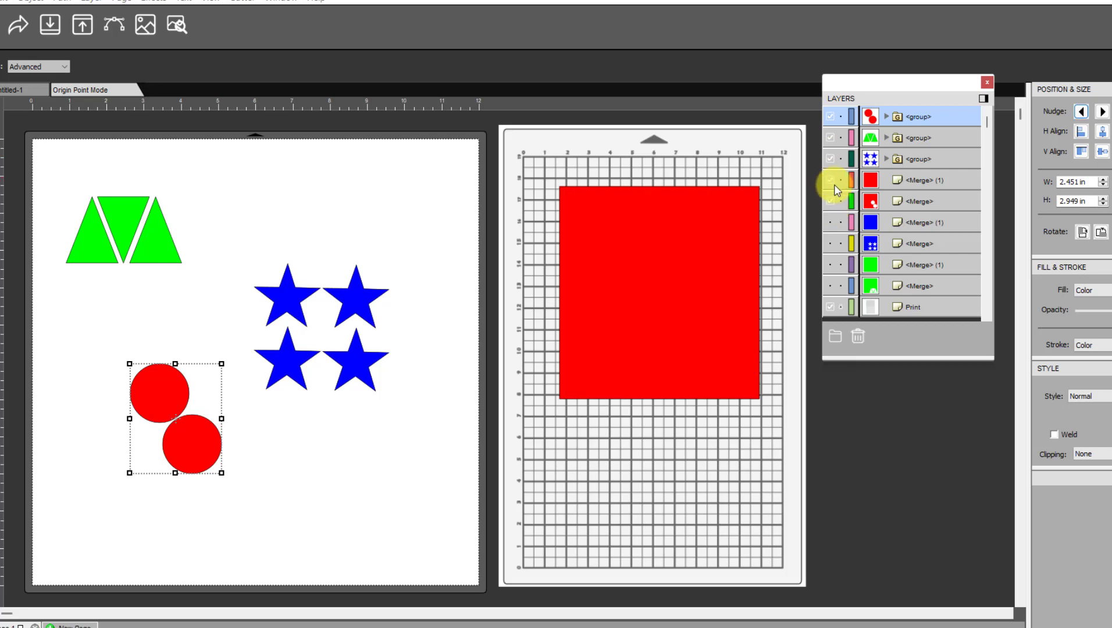
pyautogui.click(294, 446)
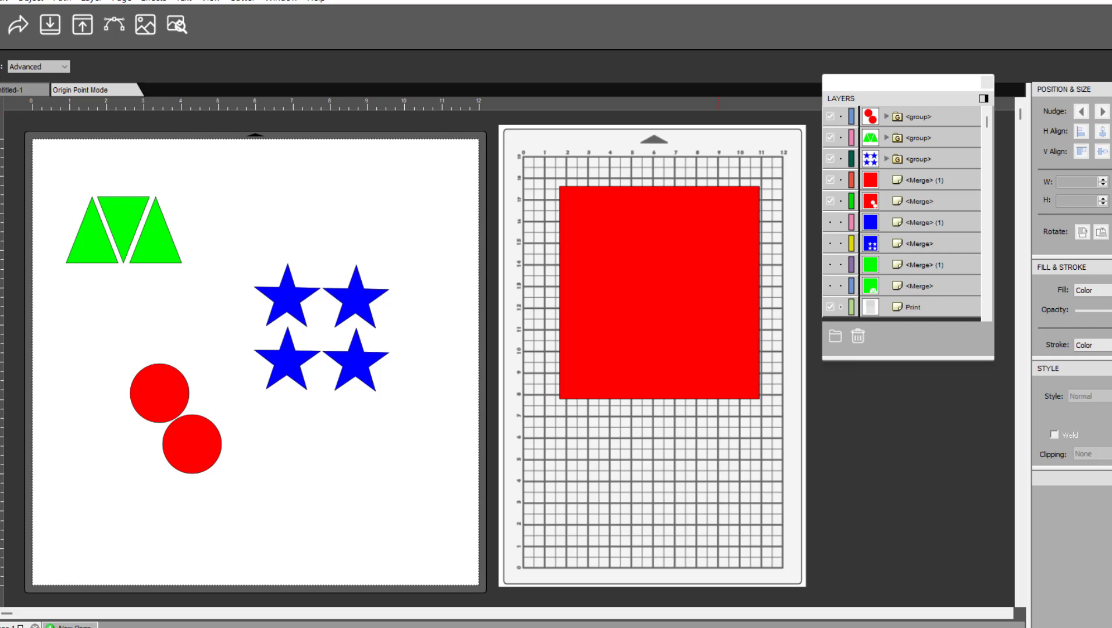
# Start a Cut By Color run by fill color with each color as a separate job, and stop it at the red circles' job
pyautogui.click(1108, 24)
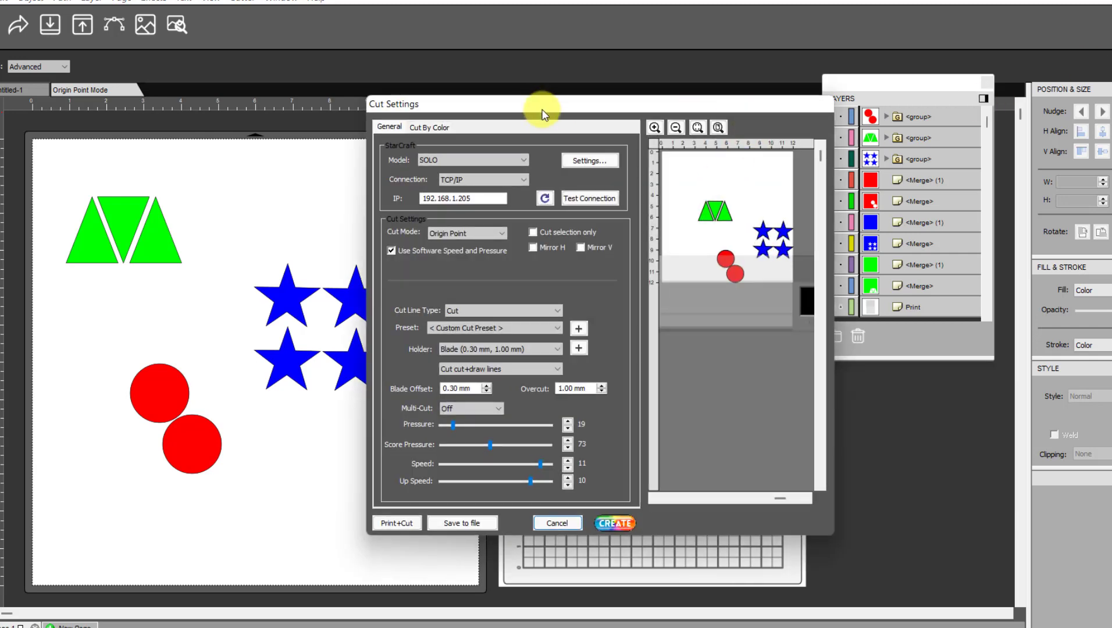
pyautogui.moveTo(544, 108); pyautogui.dragTo(616, 100)
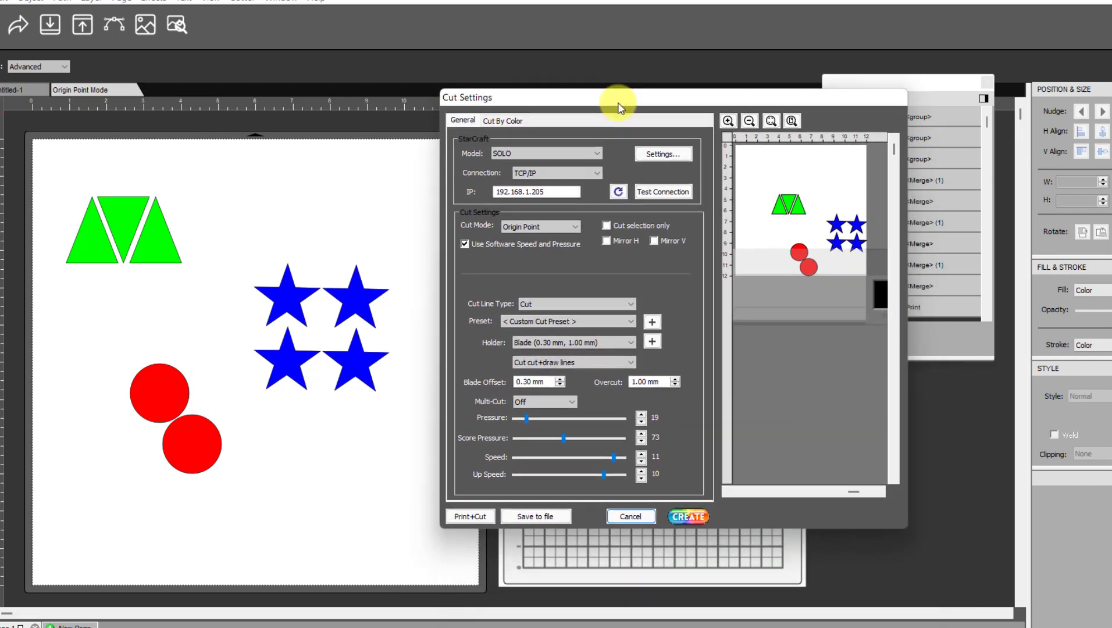
pyautogui.click(516, 121)
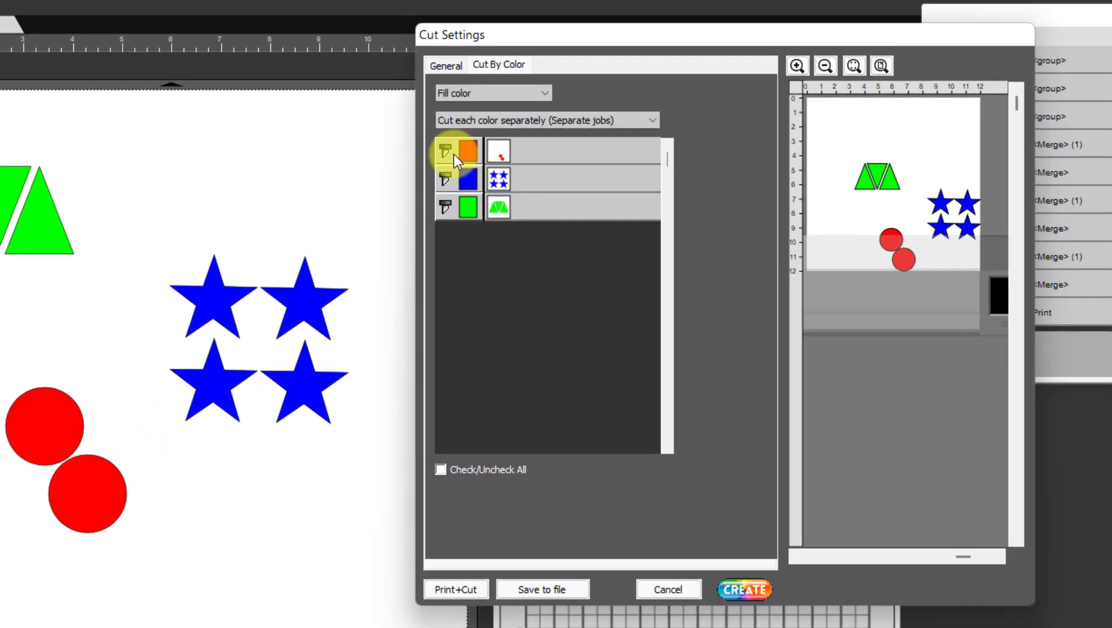
pyautogui.click(735, 587)
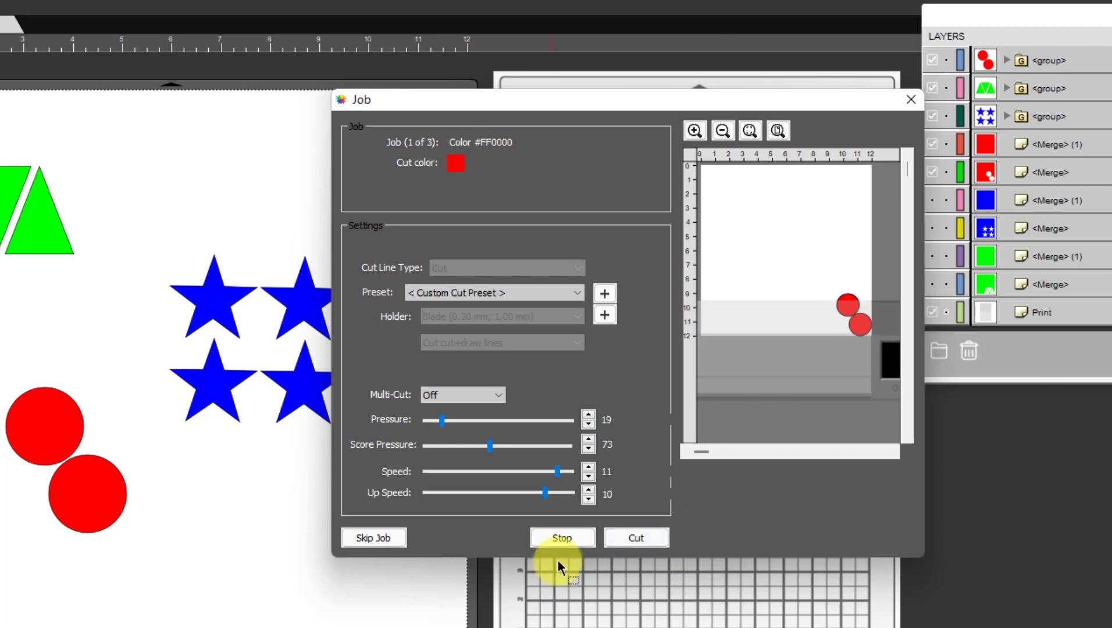
pyautogui.click(561, 538)
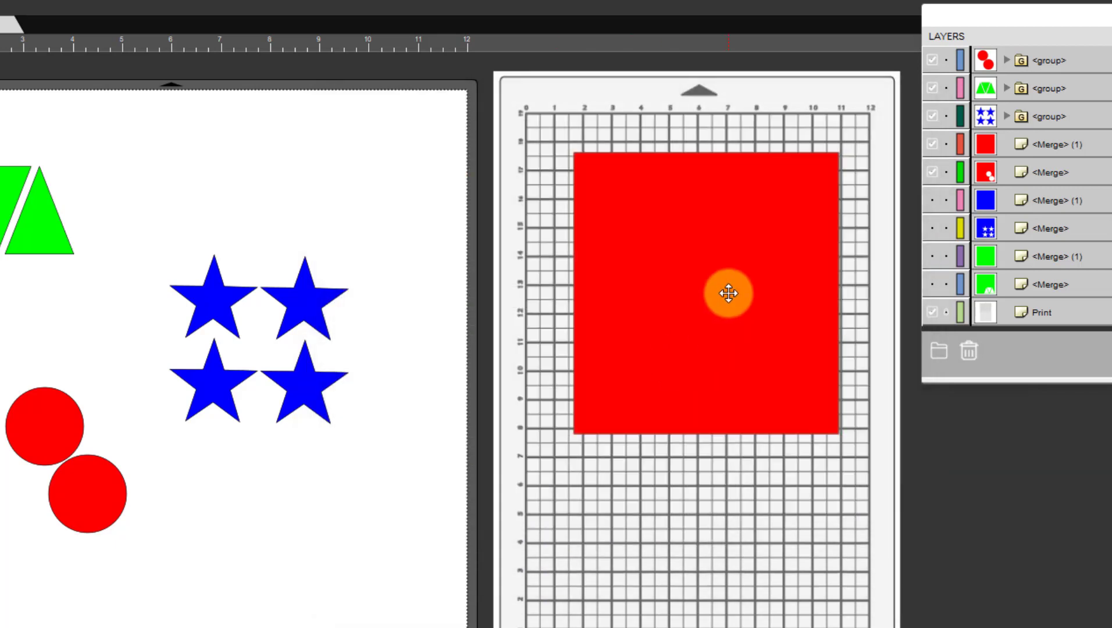
# Expose the circle cut-outs in the red sheet, and replace it on the mat with the blue sheet showing the star cut-outs
pyautogui.click(932, 147)
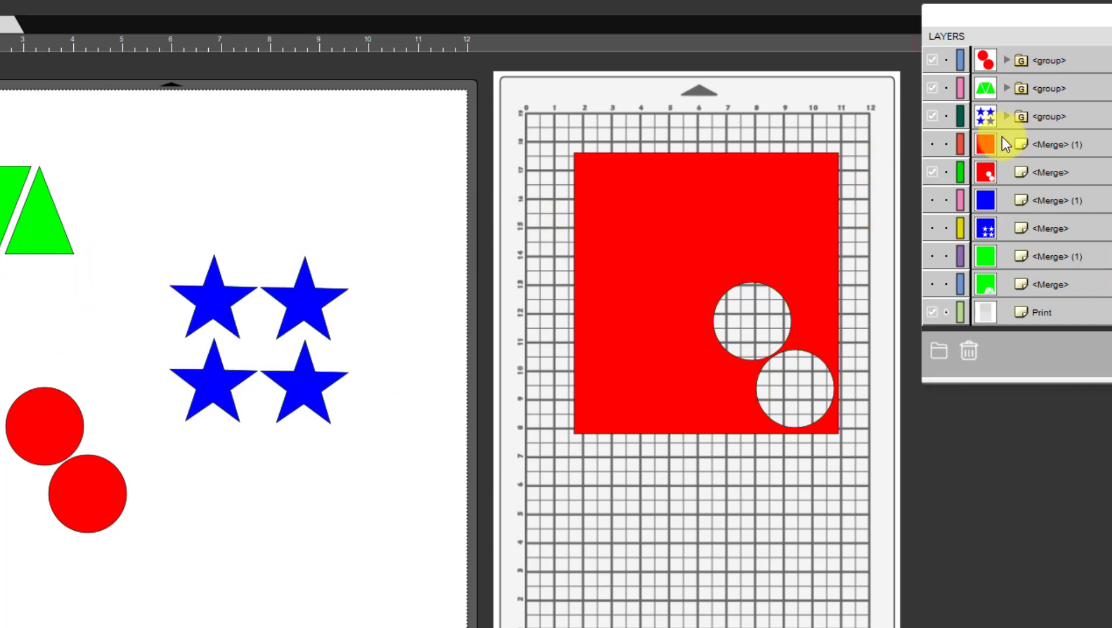
pyautogui.click(930, 172)
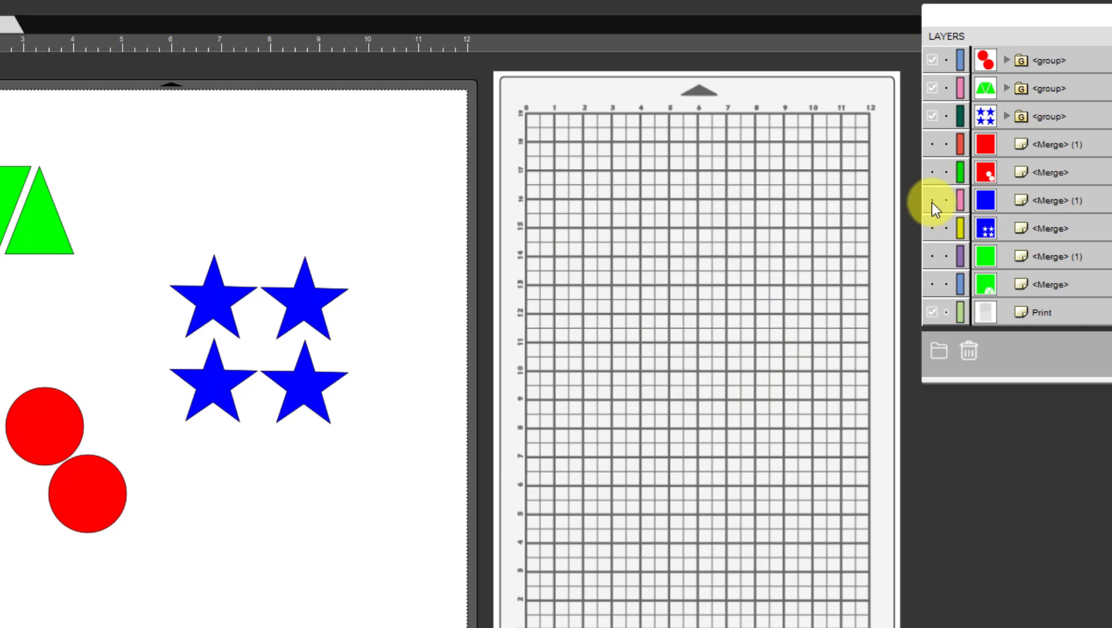
pyautogui.click(932, 201)
pyautogui.click(933, 228)
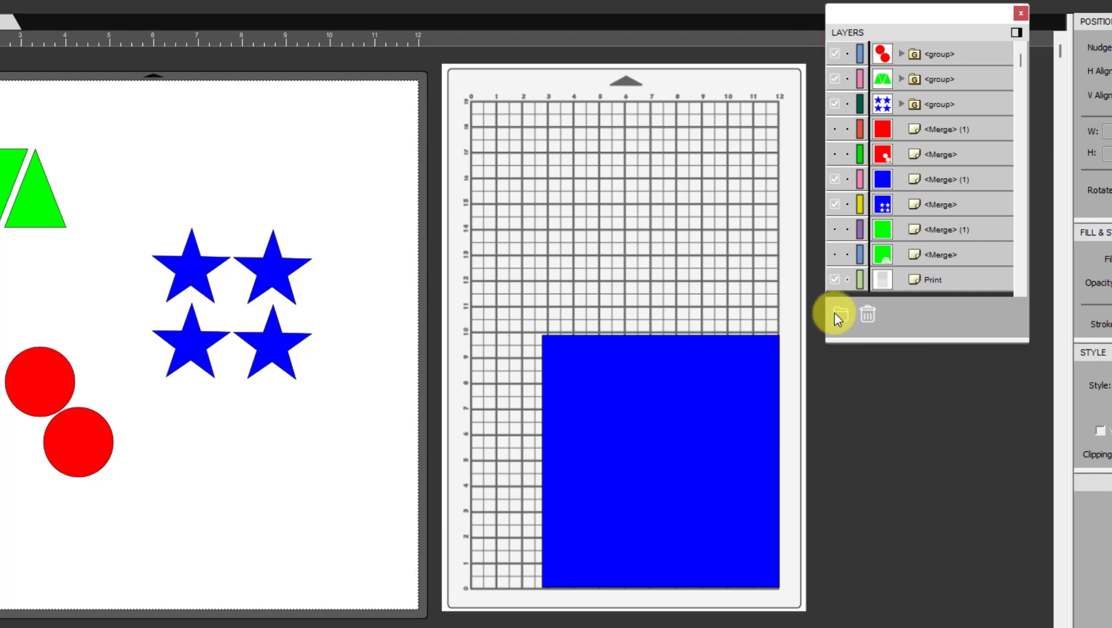
pyautogui.click(836, 180)
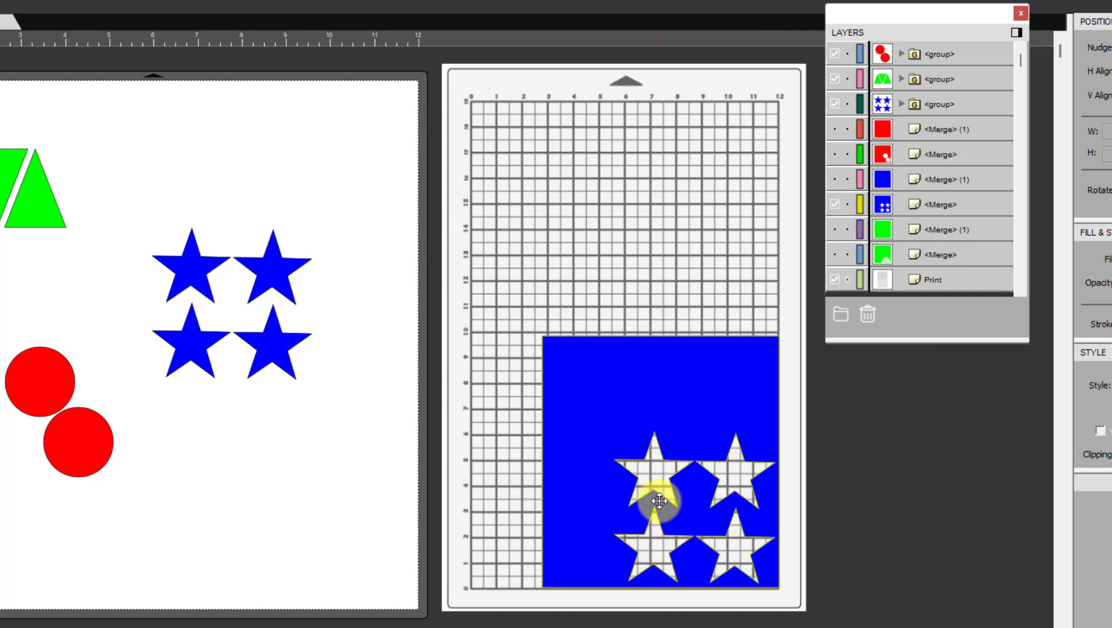
# Replace the blue sheet on the mat with the green sheet, and hide the solid green layer to expose the triangle cut-outs
pyautogui.click(836, 229)
pyautogui.click(835, 255)
pyautogui.click(838, 206)
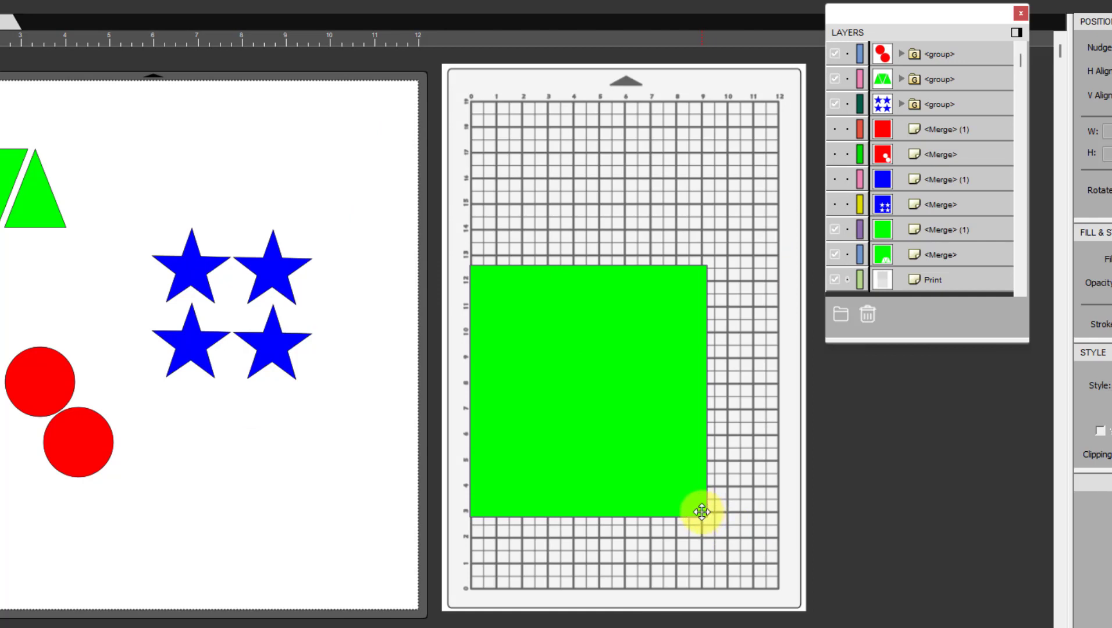
pyautogui.click(835, 229)
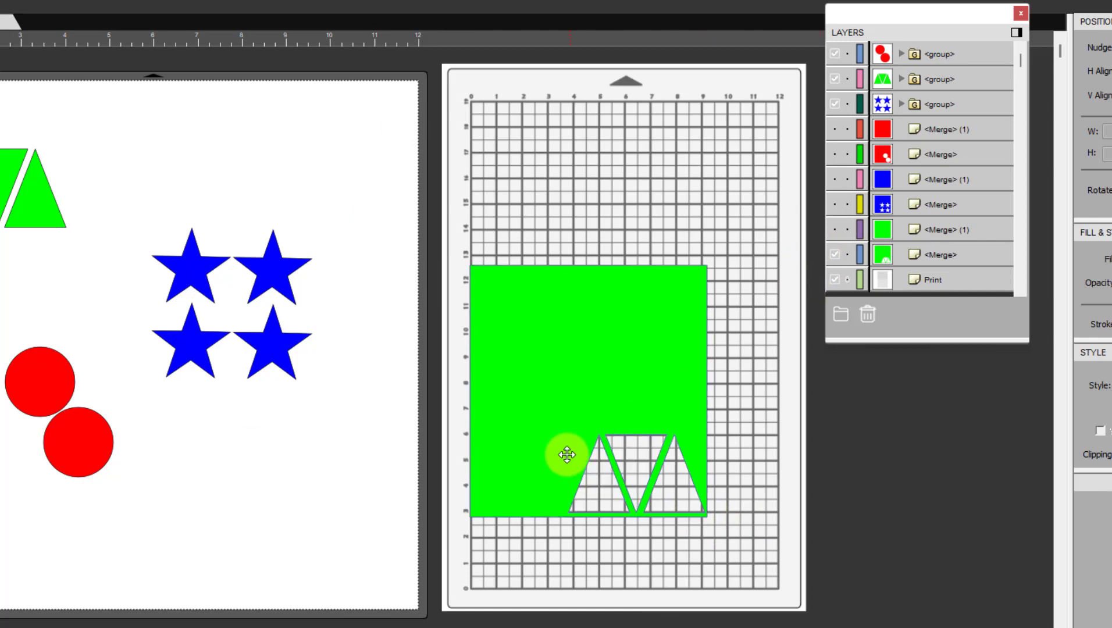